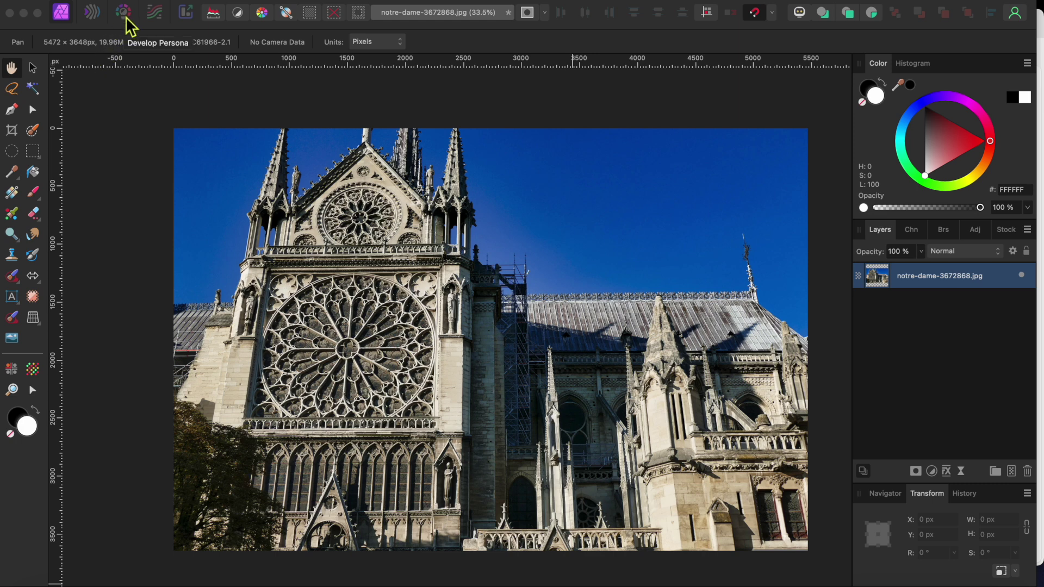
# Step: Switch the Notre Dame photo into the Develop persona for tonal edits
pyautogui.click(124, 15)
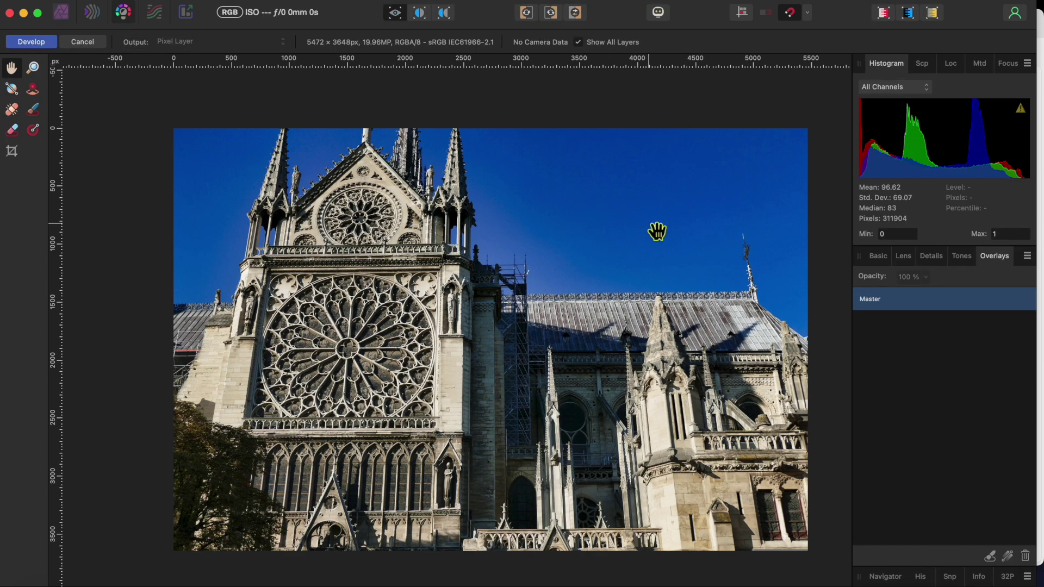
# Step: Bring up the Tones adjustments: Curves, Black & White and Split Toning
pyautogui.click(879, 259)
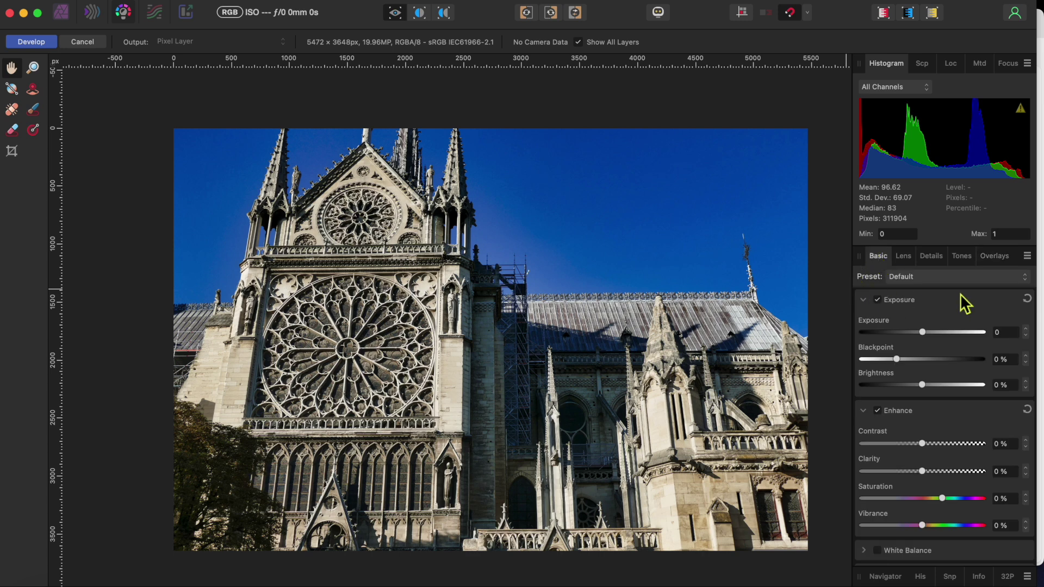
pyautogui.click(961, 258)
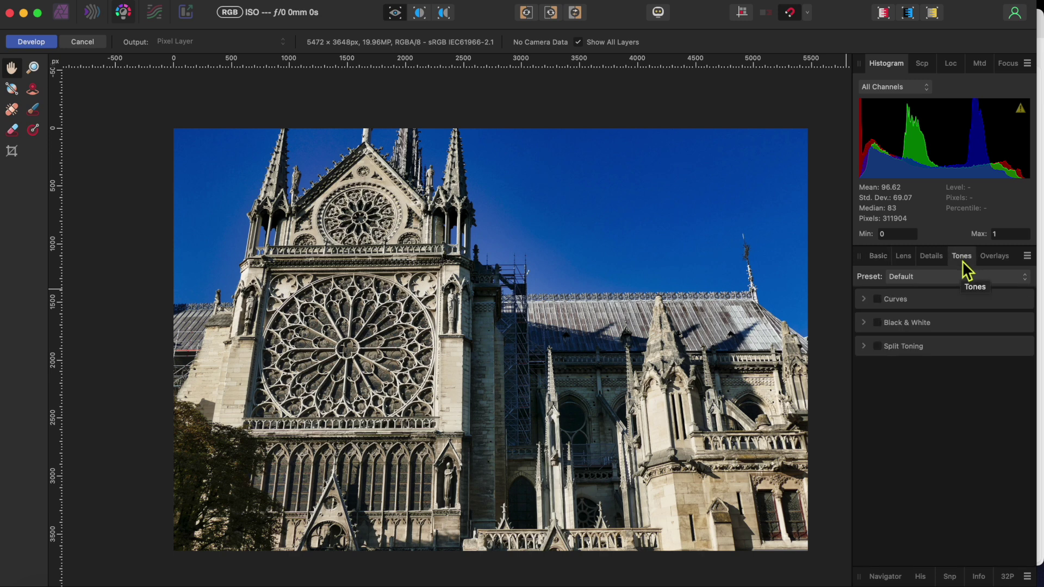
# Step: Apply Black & White with Cyan at -200% and Blue at -113% to blacken the sky
pyautogui.click(884, 326)
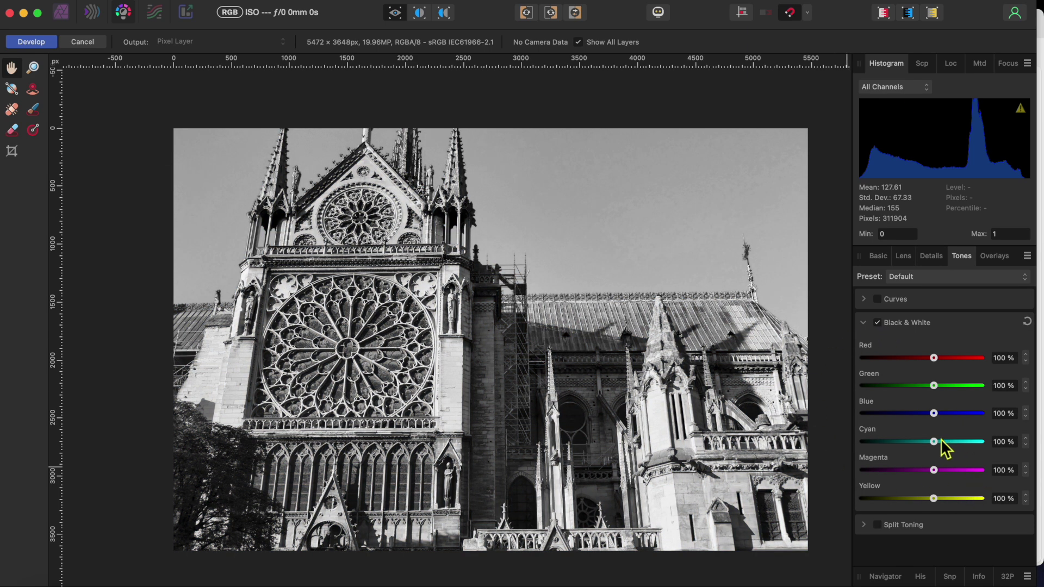
pyautogui.moveTo(933, 441); pyautogui.dragTo(862, 441)
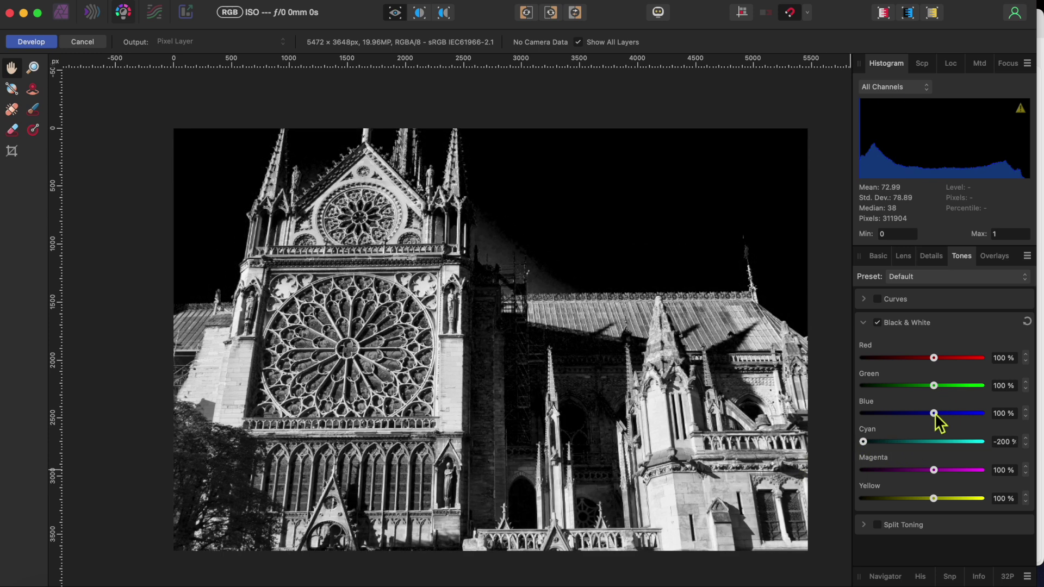
pyautogui.moveTo(933, 414); pyautogui.dragTo(884, 414)
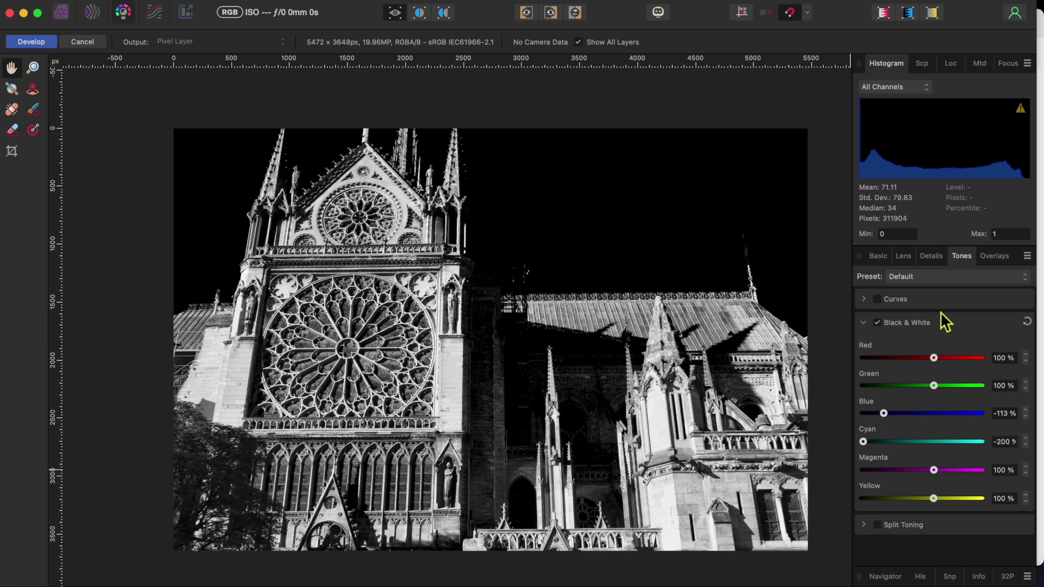
pyautogui.click(878, 256)
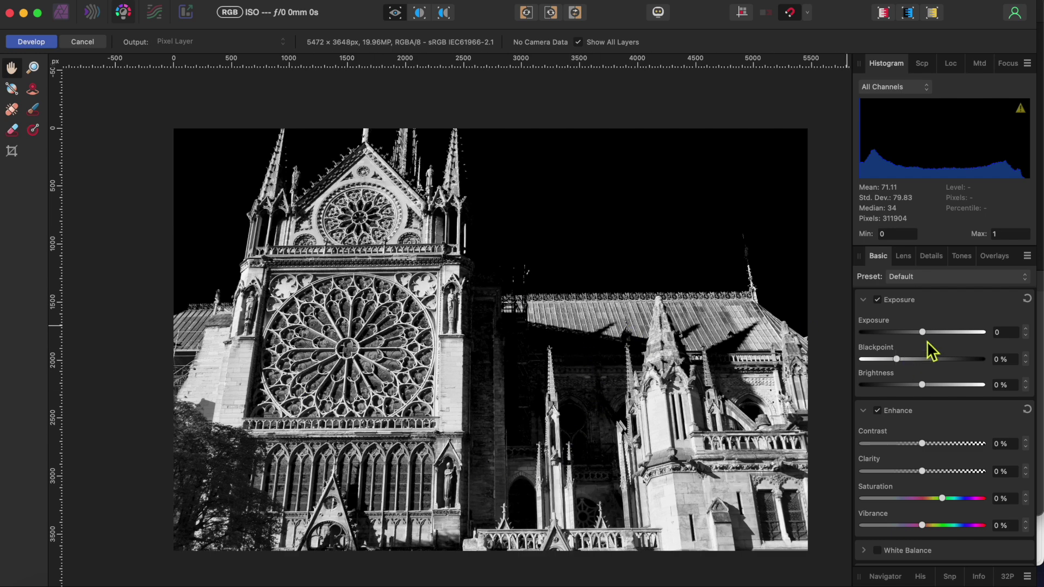
# Step: Lower the exposure to -3.819 so the black-and-white cathedral is very dark
pyautogui.moveTo(926, 334); pyautogui.dragTo(882, 352)
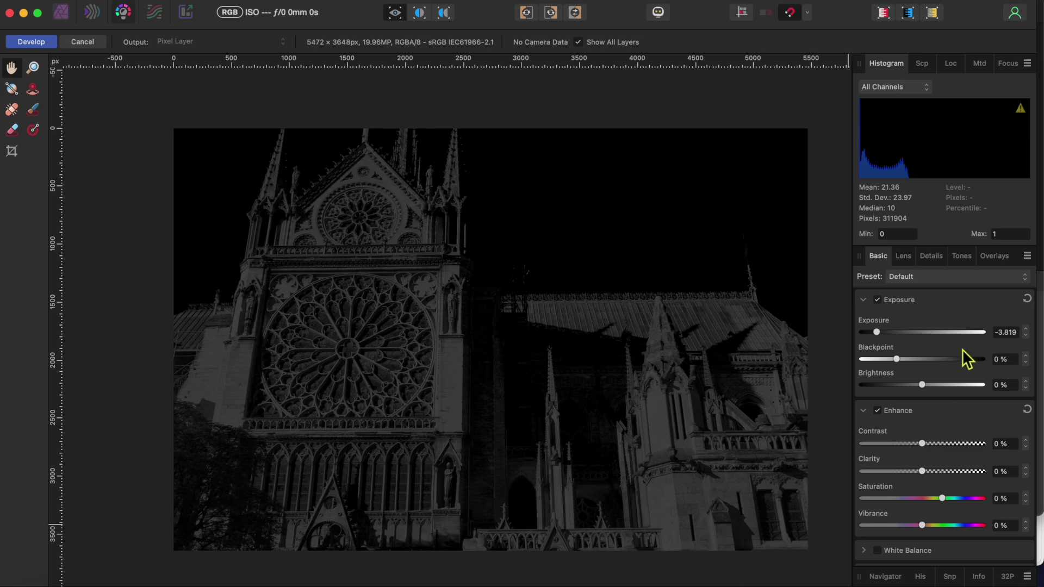
# Step: Add an elliptical gradient overlay on the upper rose window, stretched diagonally toward the image centre
pyautogui.click(999, 260)
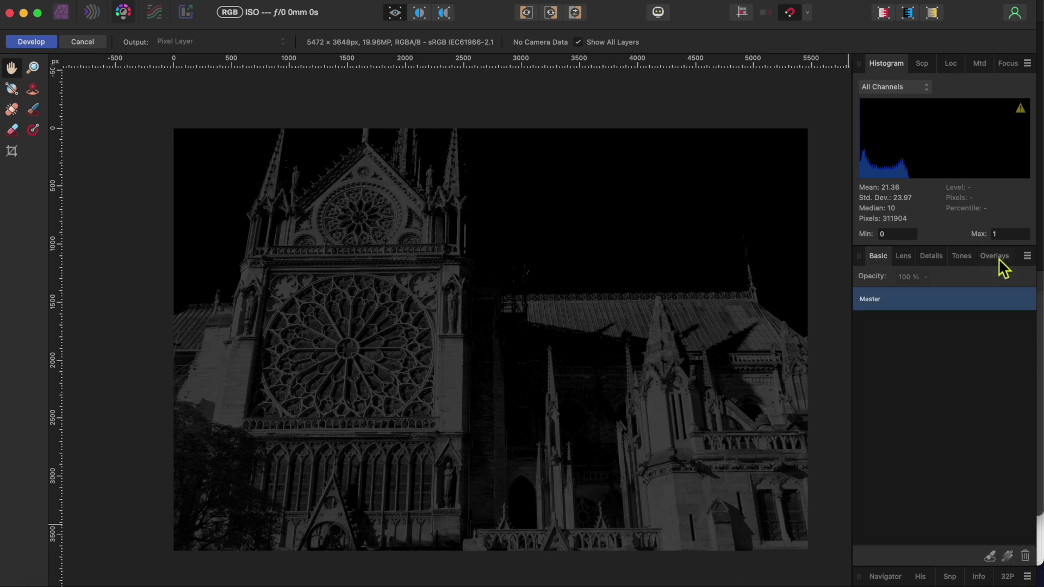
pyautogui.click(1007, 558)
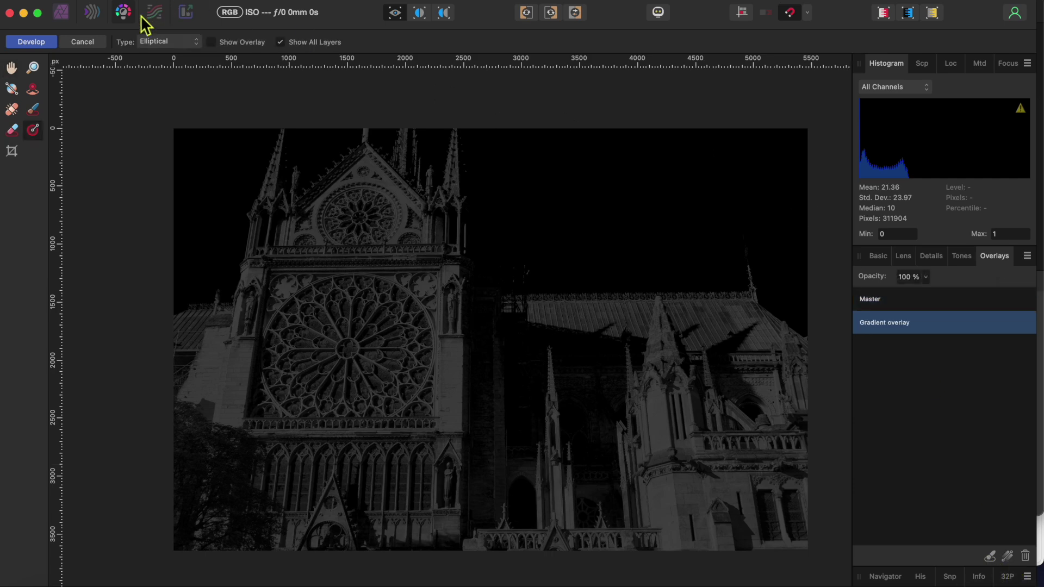
pyautogui.click(159, 43)
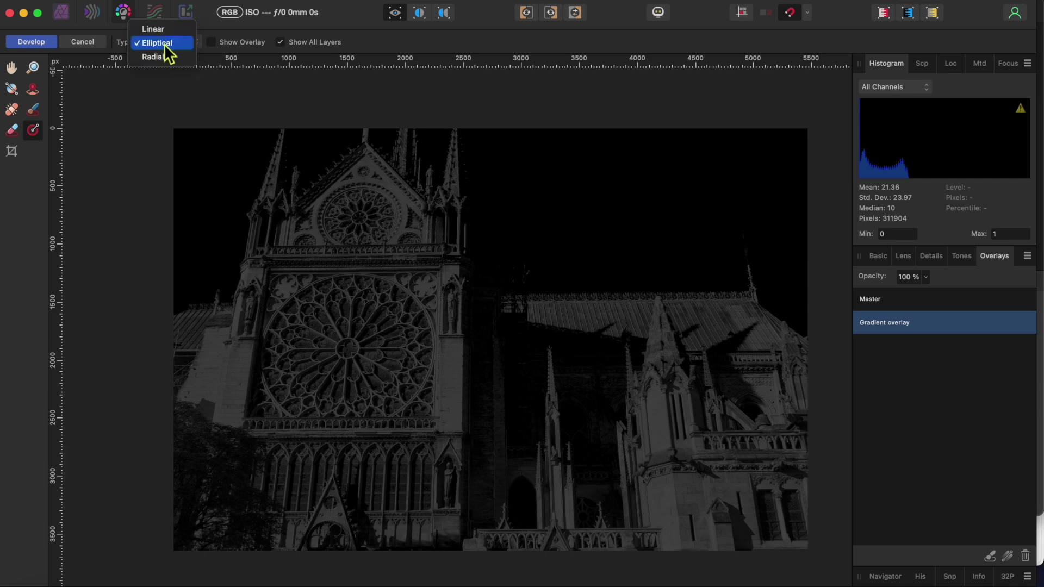
pyautogui.click(165, 46)
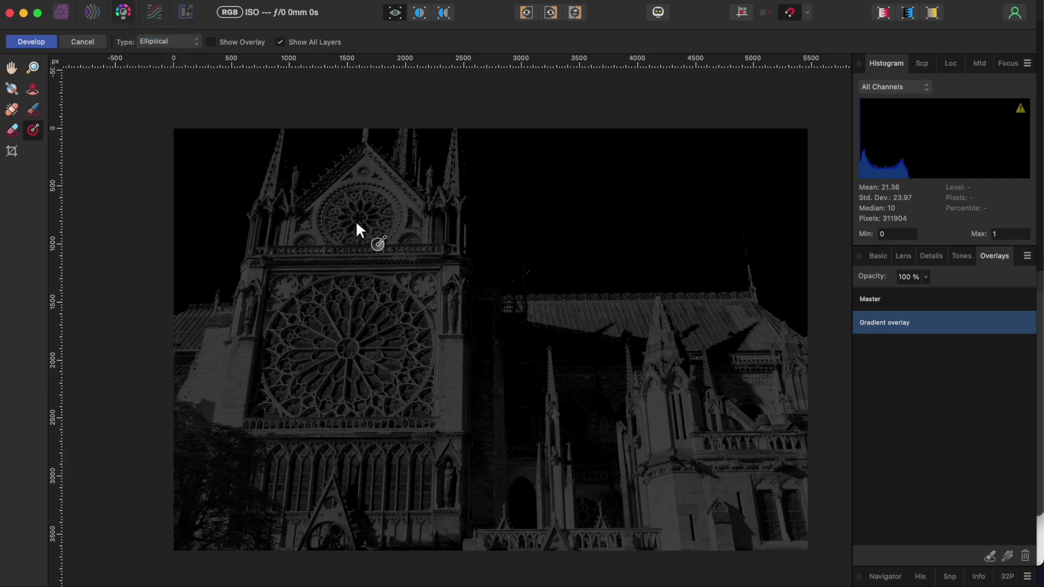
pyautogui.moveTo(356, 221); pyautogui.dragTo(506, 296)
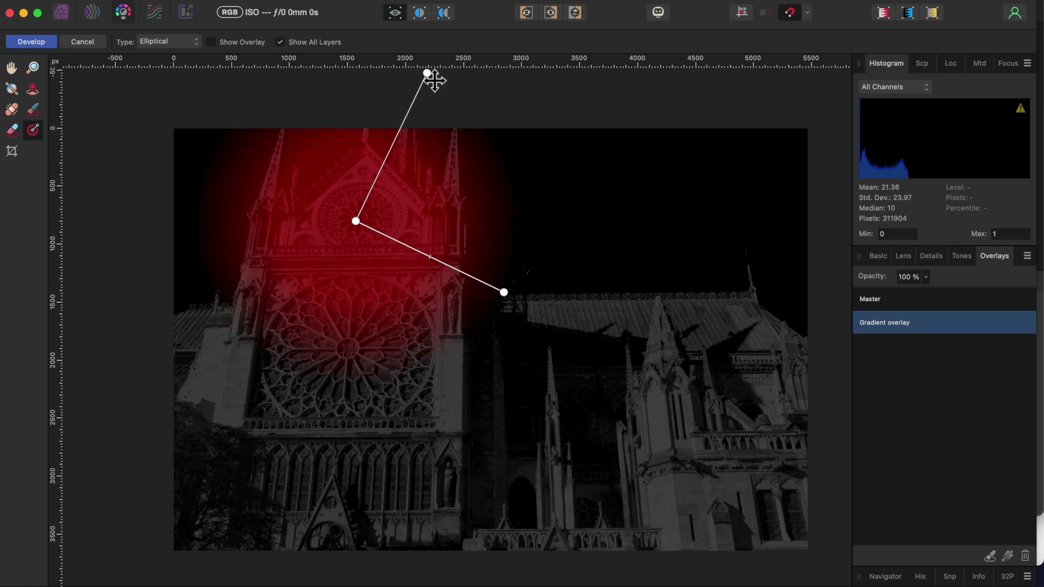
pyautogui.moveTo(425, 76); pyautogui.dragTo(403, 165)
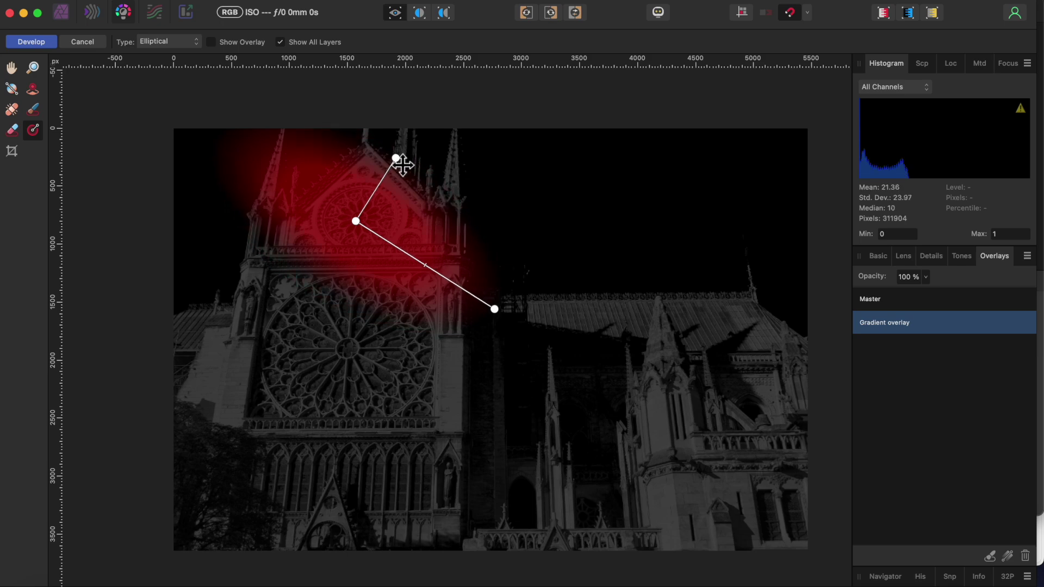
pyautogui.moveTo(500, 316); pyautogui.dragTo(557, 356)
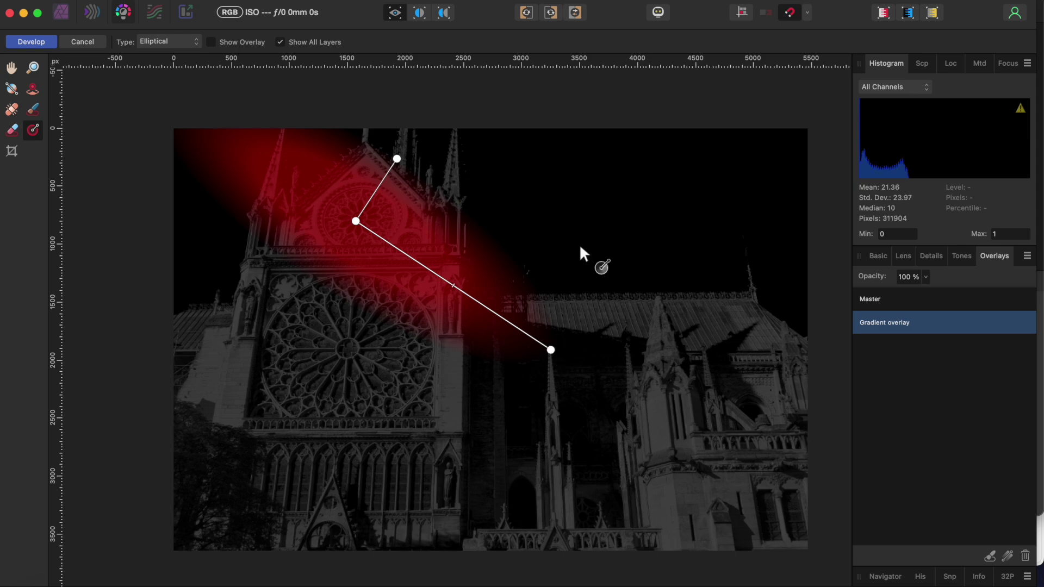
pyautogui.click(877, 256)
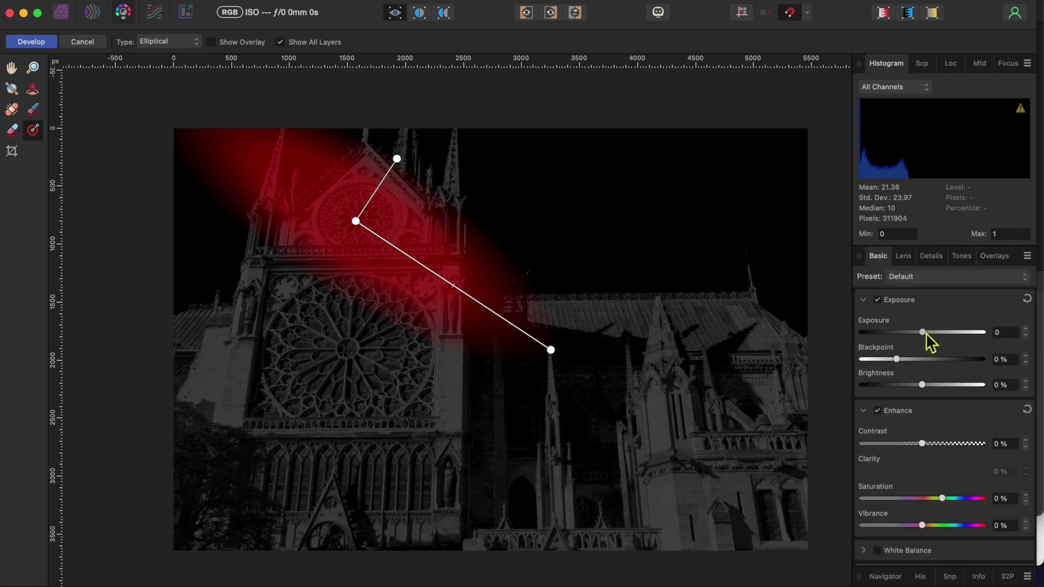
# Step: Give the upper gradient overlay exposure 2.621, contrast 38% and saturation 14%
pyautogui.moveTo(925, 332); pyautogui.dragTo(957, 333)
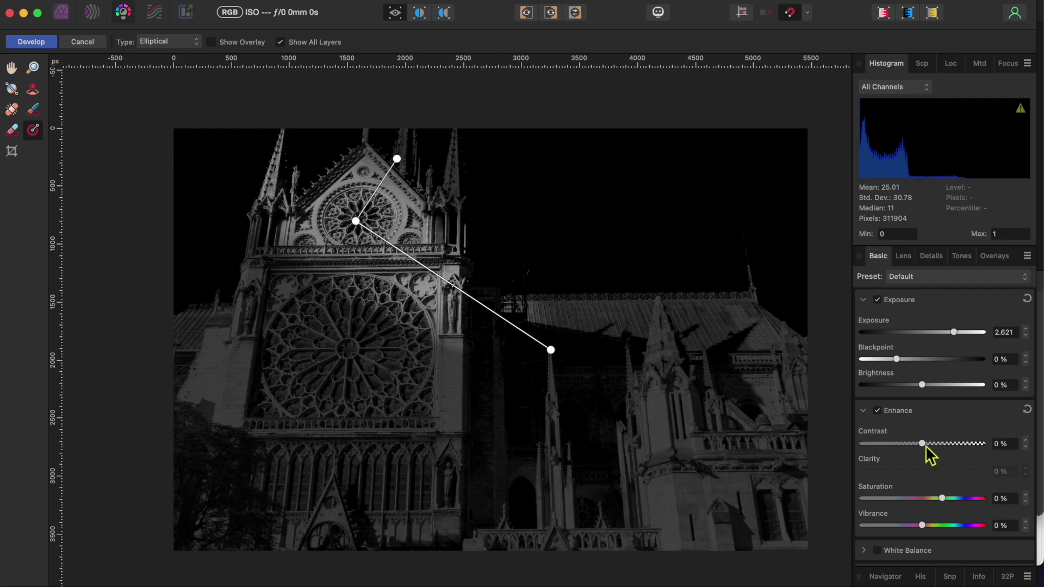
pyautogui.moveTo(923, 443); pyautogui.dragTo(968, 443)
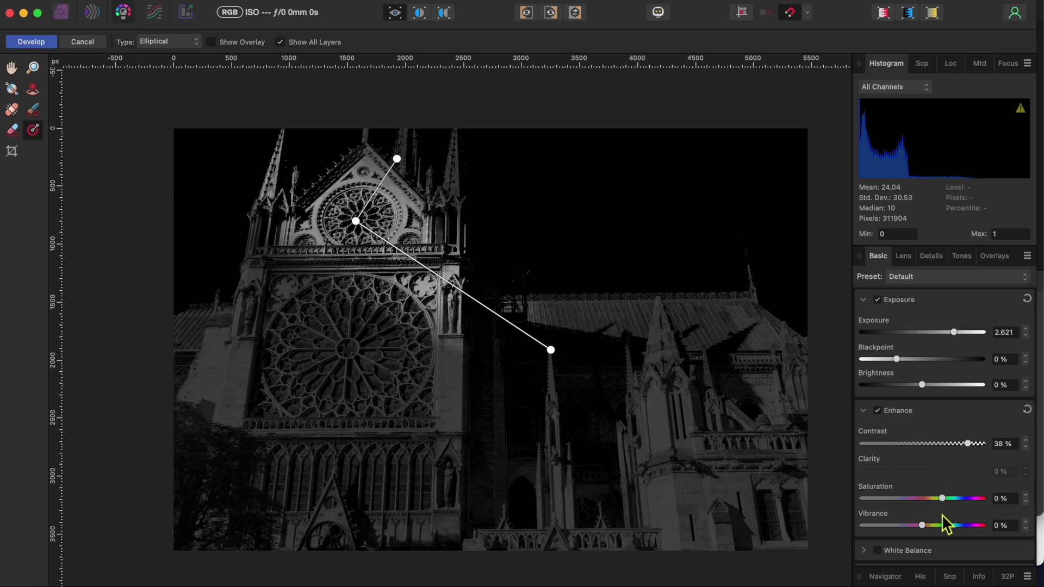
pyautogui.moveTo(948, 497)
pyautogui.mouseDown()
pyautogui.moveTo(967, 501)
pyautogui.moveTo(955, 499)
pyautogui.mouseUp()
# Step: Add a second elliptical gradient over the lower rose window, rotated into a narrow diagonal ellipse
pyautogui.click(994, 256)
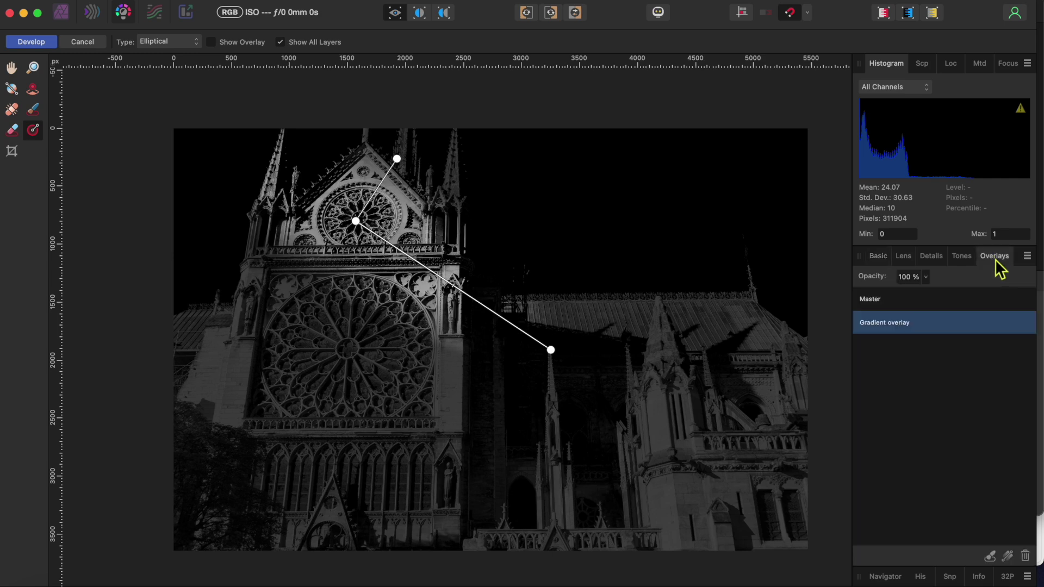
pyautogui.click(1008, 557)
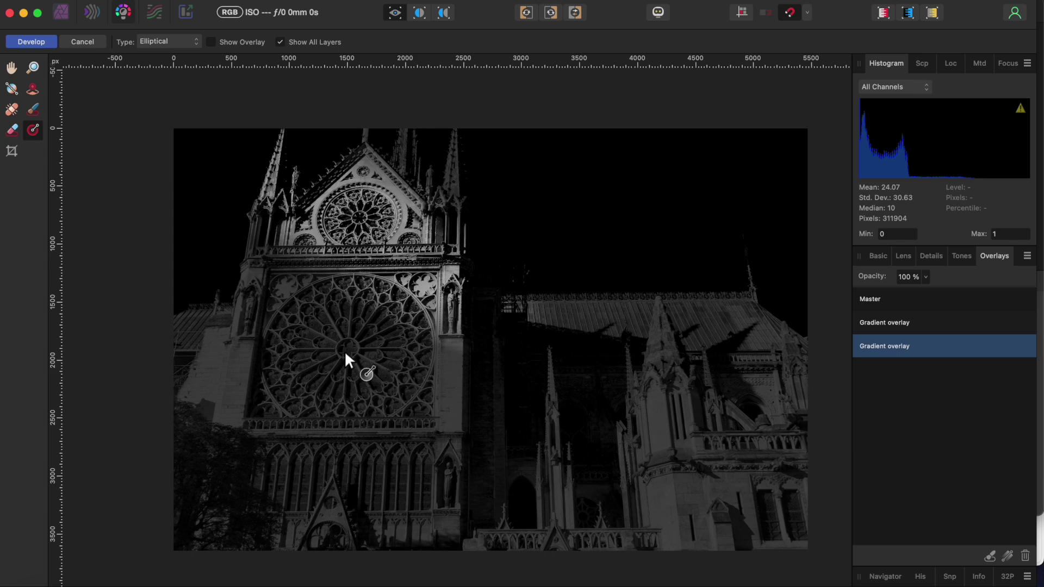
pyautogui.moveTo(342, 350); pyautogui.dragTo(531, 512)
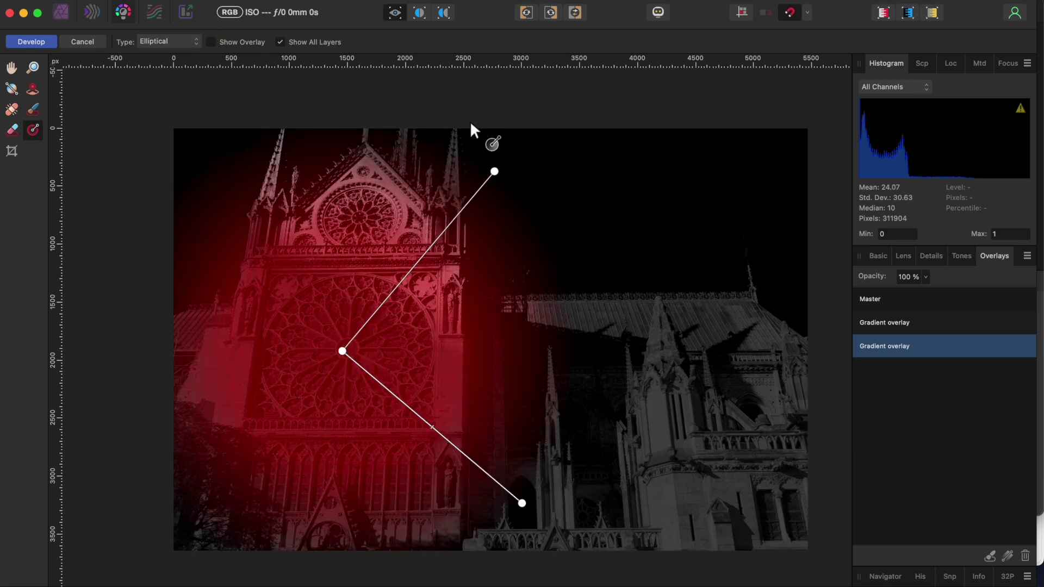
pyautogui.moveTo(498, 174); pyautogui.dragTo(393, 292)
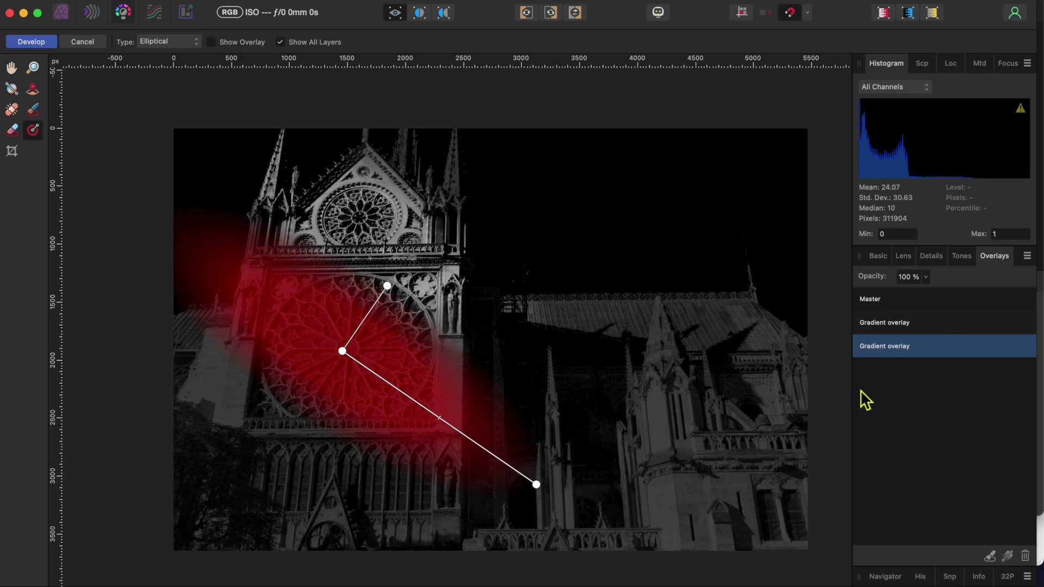
# Step: Raise the rose window gradient's exposure to 3.004 and reshape its ellipse toward the lower right
pyautogui.click(880, 257)
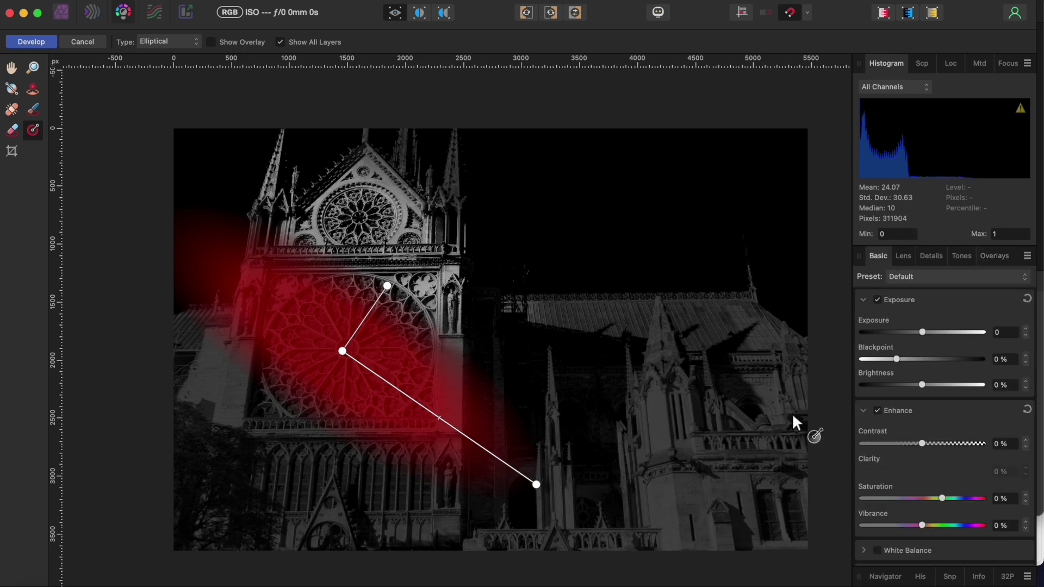
pyautogui.moveTo(924, 334); pyautogui.dragTo(963, 340)
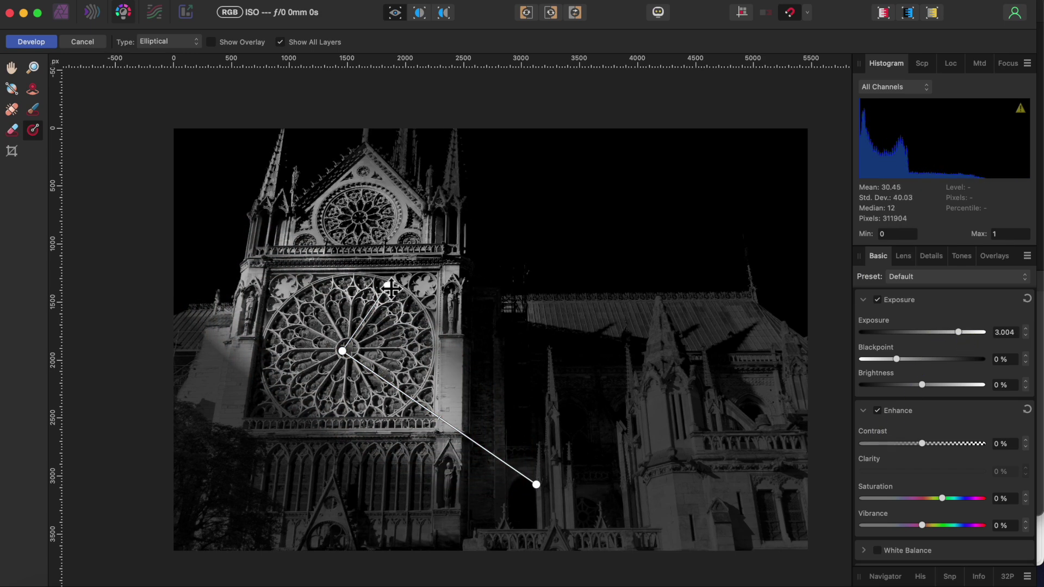
pyautogui.moveTo(386, 286); pyautogui.dragTo(380, 307)
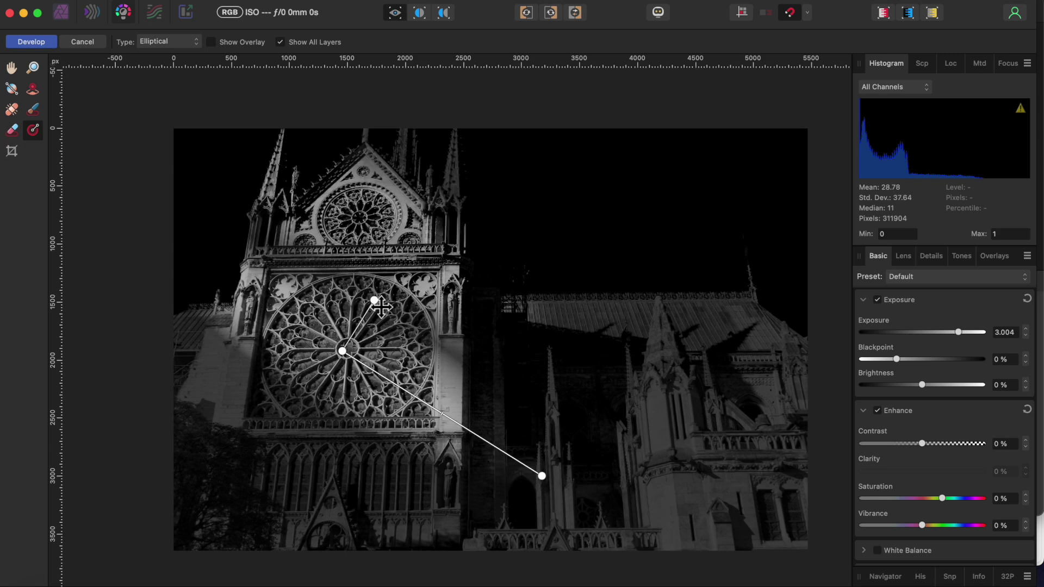
pyautogui.moveTo(550, 485); pyautogui.dragTo(621, 531)
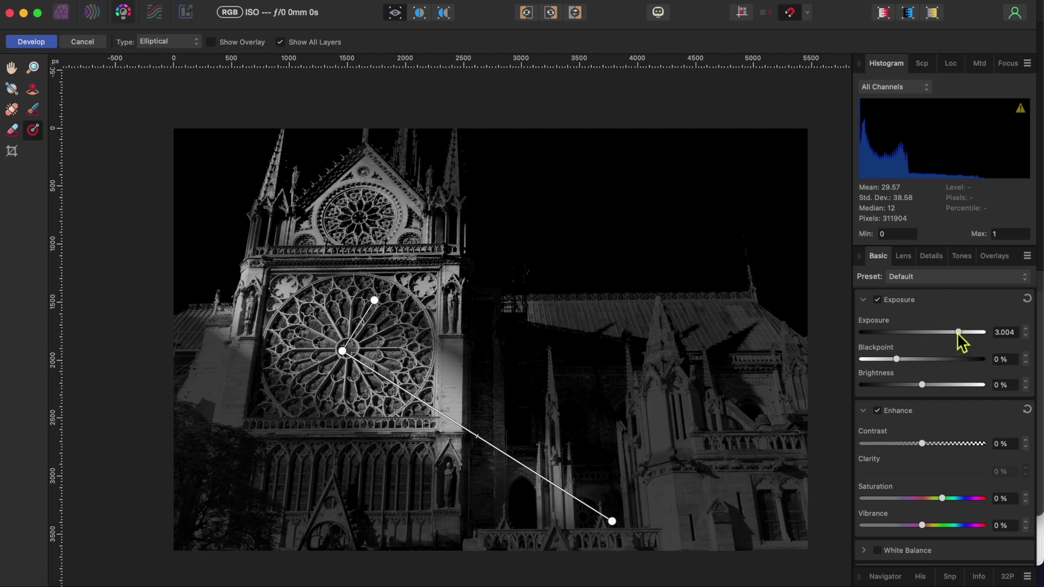
pyautogui.click(994, 256)
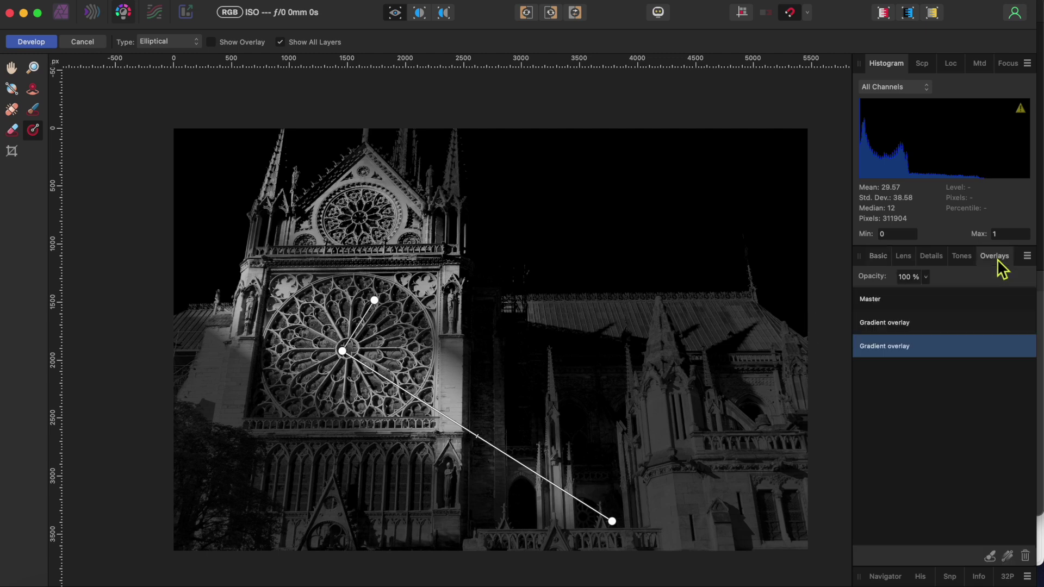
# Step: Add a third elliptical gradient tilted diagonally across the lower-left doorway
pyautogui.click(1007, 555)
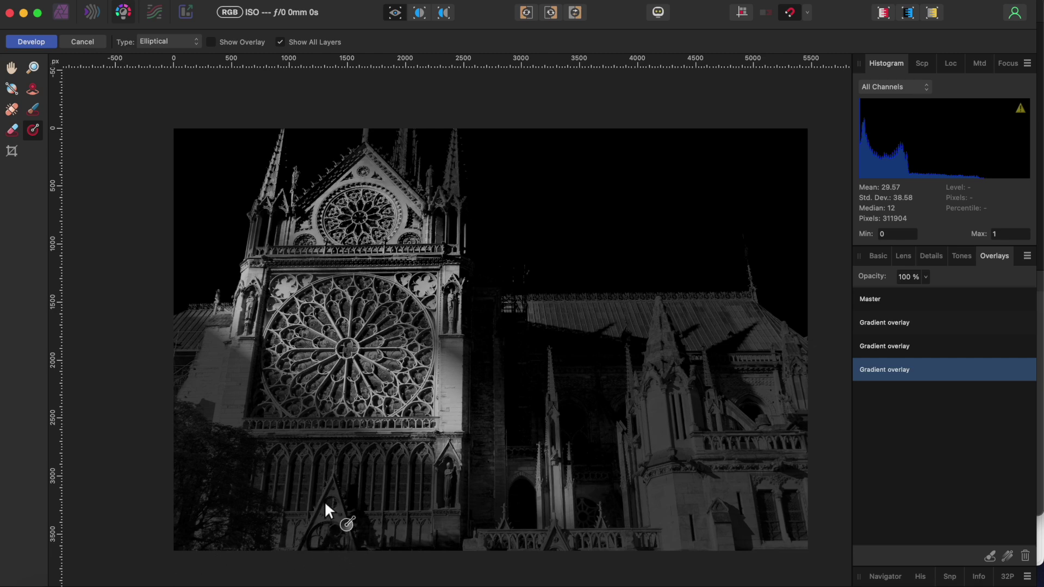
pyautogui.moveTo(302, 483); pyautogui.dragTo(437, 558)
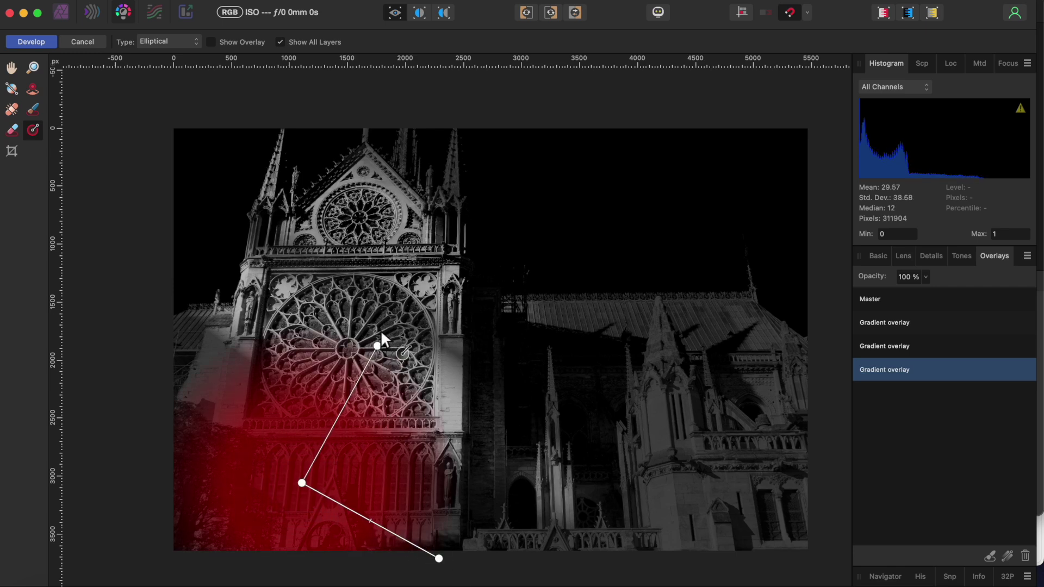
pyautogui.moveTo(377, 348); pyautogui.dragTo(326, 455)
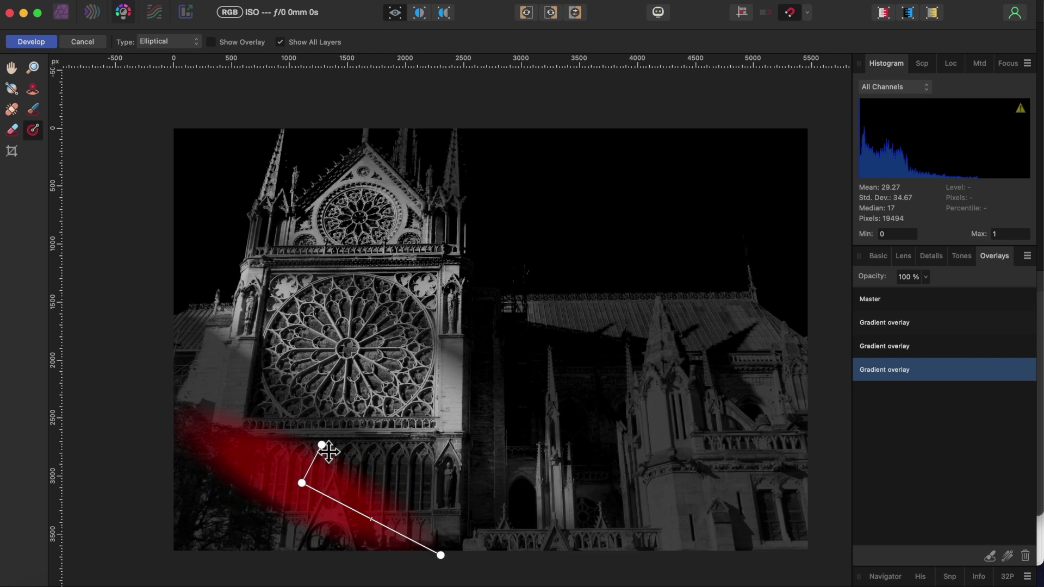
pyautogui.click(877, 256)
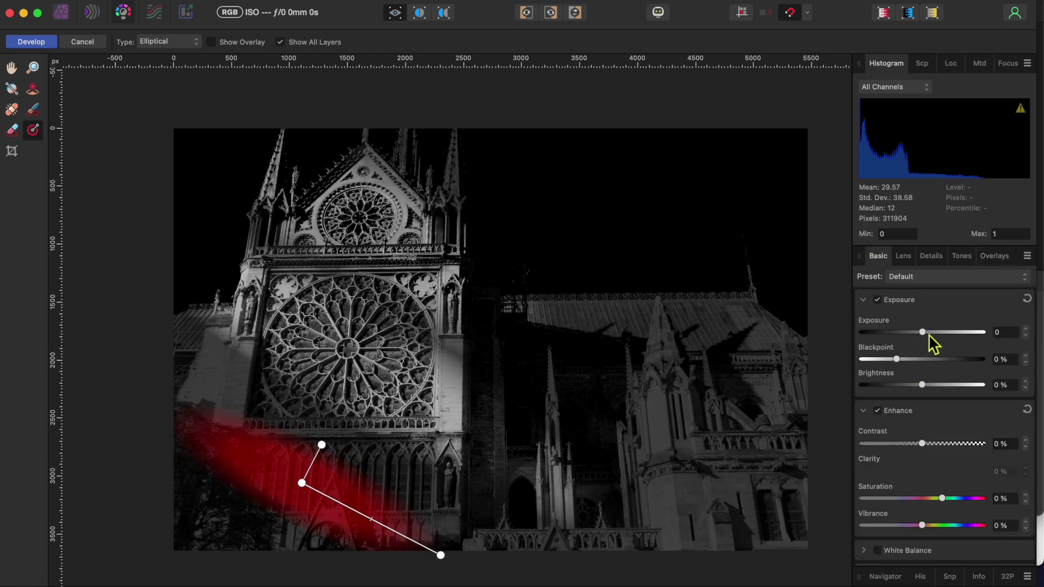
# Step: Brighten the door gradient to exposure 1.999, extend it downward, and add a fourth gradient overlay
pyautogui.moveTo(926, 332); pyautogui.dragTo(950, 332)
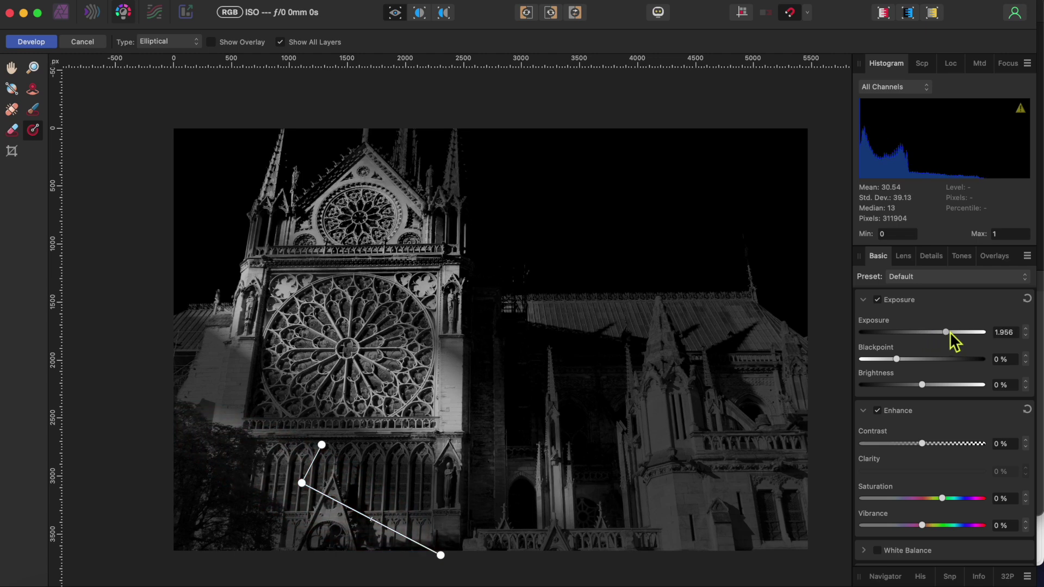
pyautogui.moveTo(440, 555); pyautogui.dragTo(433, 577)
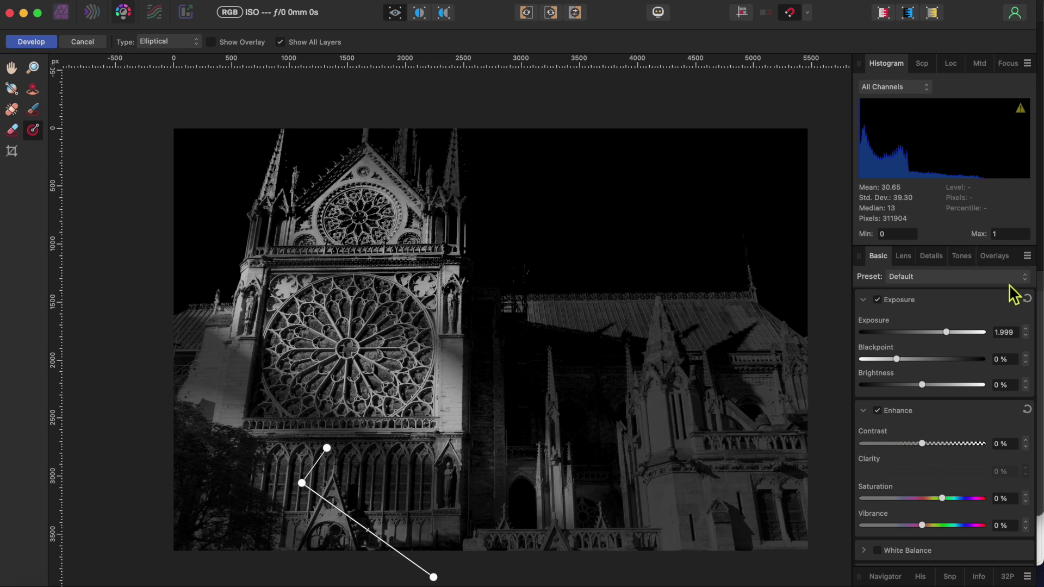
pyautogui.click(994, 255)
pyautogui.click(1007, 556)
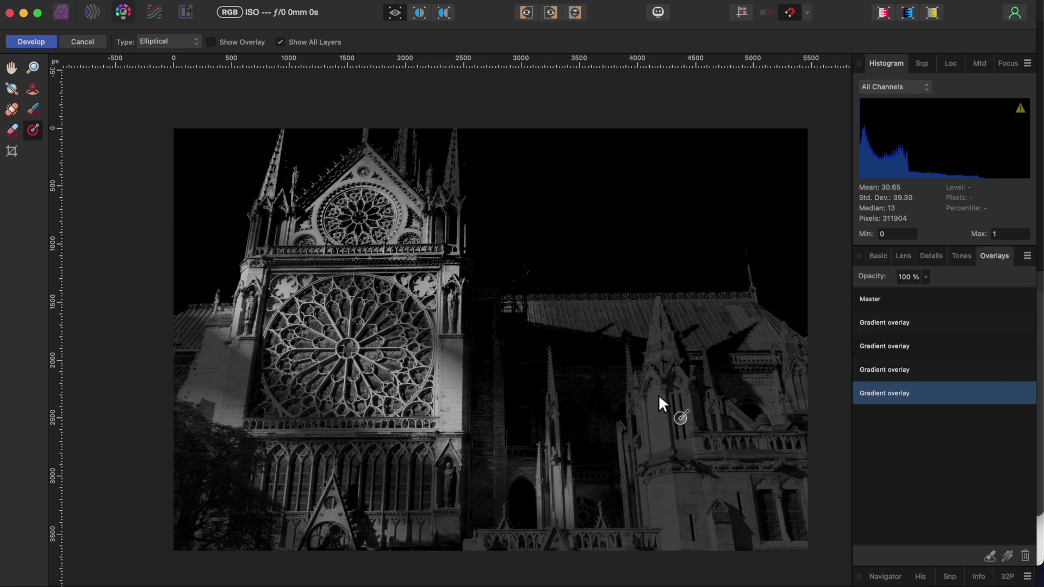
# Step: Draw an elliptical gradient over the right tower, then shorten, rotate and reposition it
pyautogui.moveTo(658, 396); pyautogui.dragTo(771, 456)
pyautogui.moveTo(725, 289); pyautogui.dragTo(690, 340)
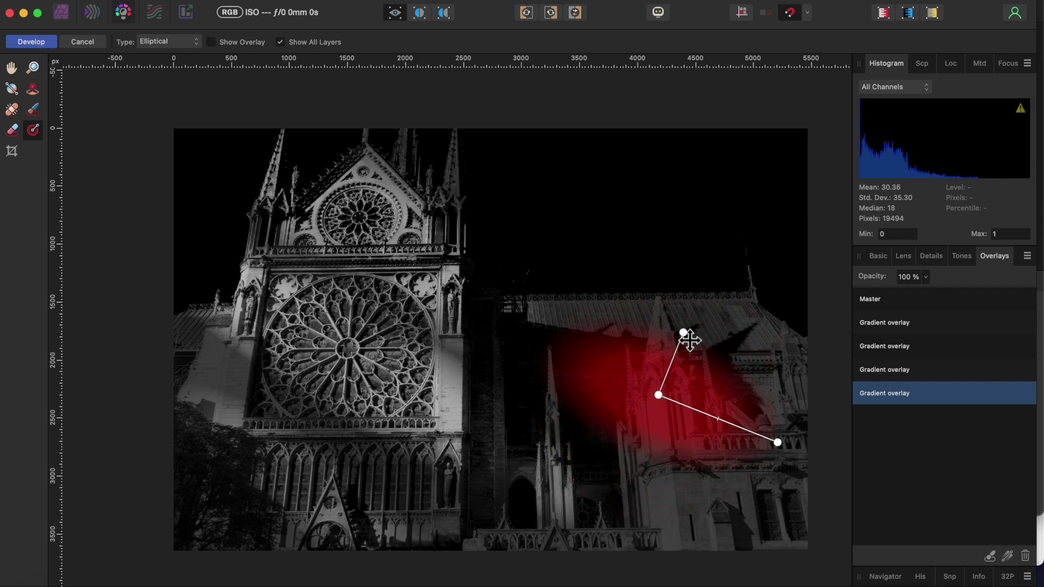
pyautogui.moveTo(660, 396); pyautogui.dragTo(672, 401)
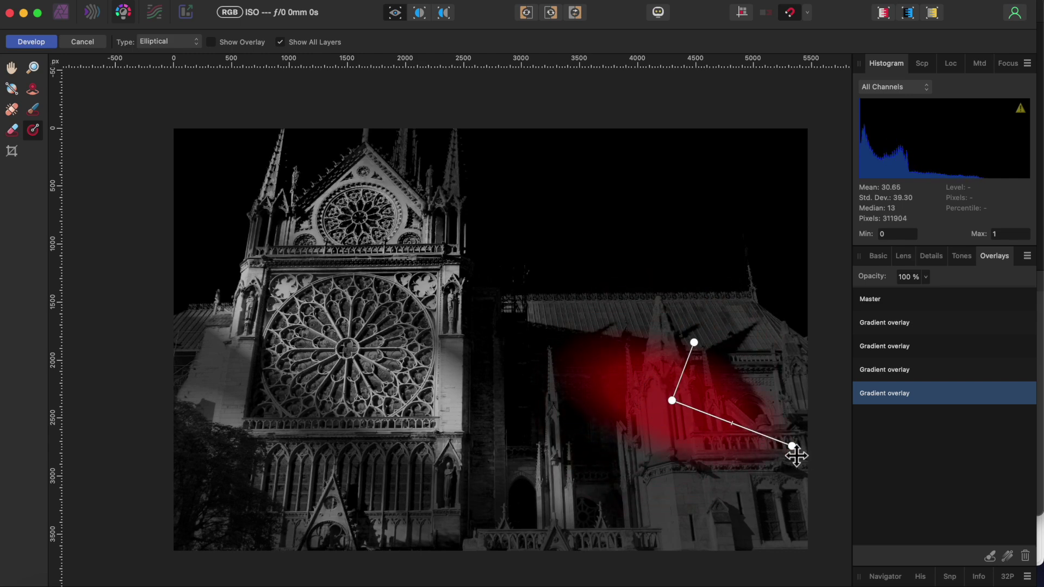
pyautogui.moveTo(792, 445); pyautogui.dragTo(760, 439)
# Step: Raise the tower gradient's exposure to 3.204 and refine the top of the lit area
pyautogui.click(877, 256)
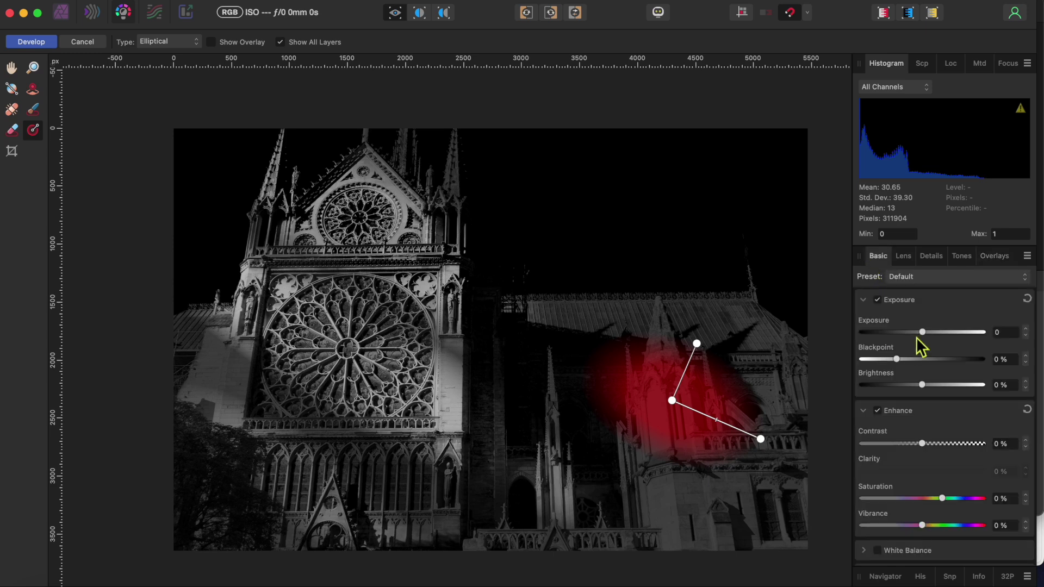
pyautogui.moveTo(922, 332); pyautogui.dragTo(960, 333)
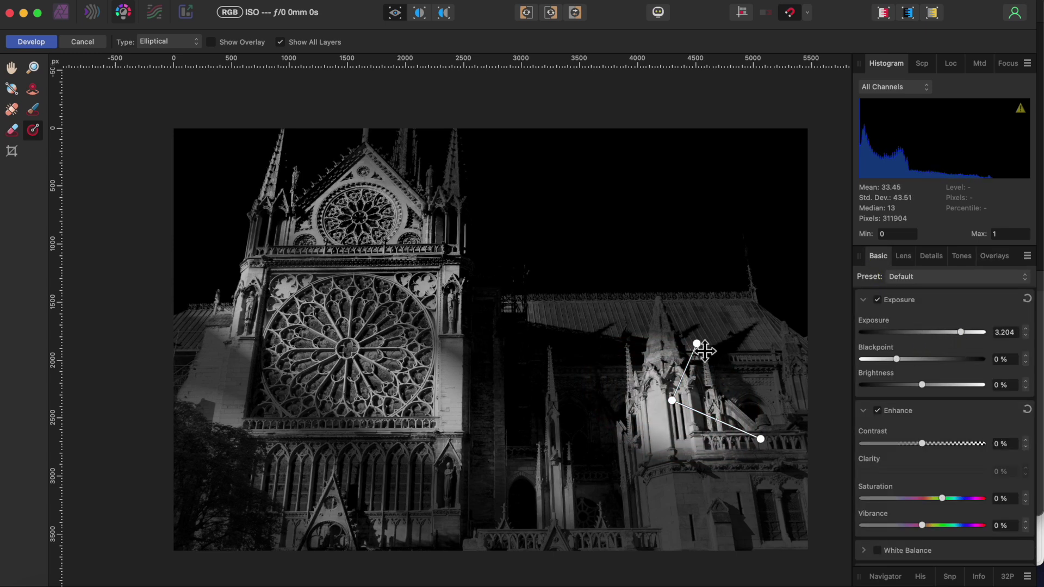
pyautogui.moveTo(704, 351); pyautogui.dragTo(696, 365)
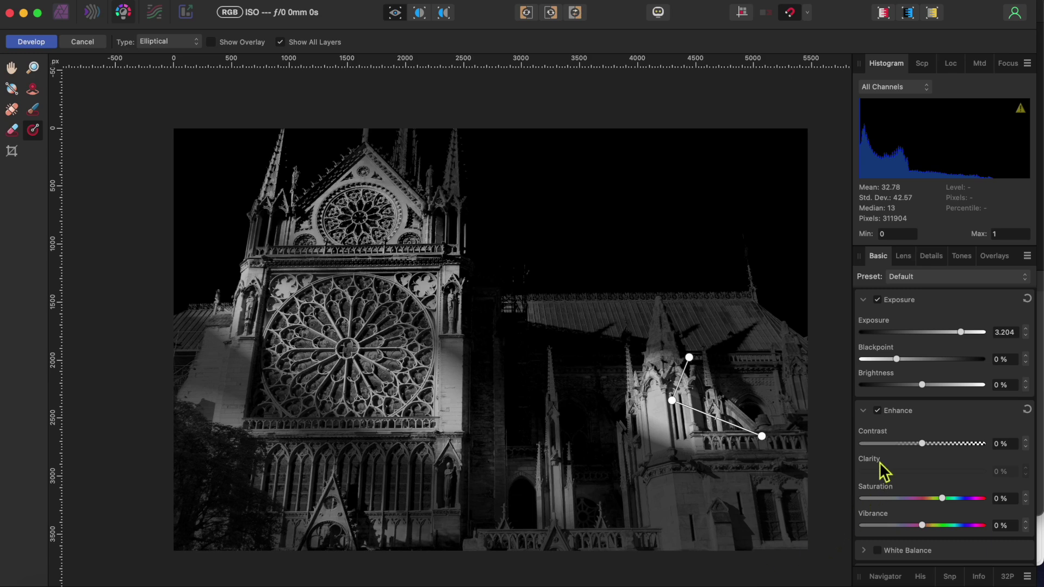
# Step: Add a fifth gradient overlay, make it Linear, and run it from the top-right corner toward the roof
pyautogui.click(1006, 256)
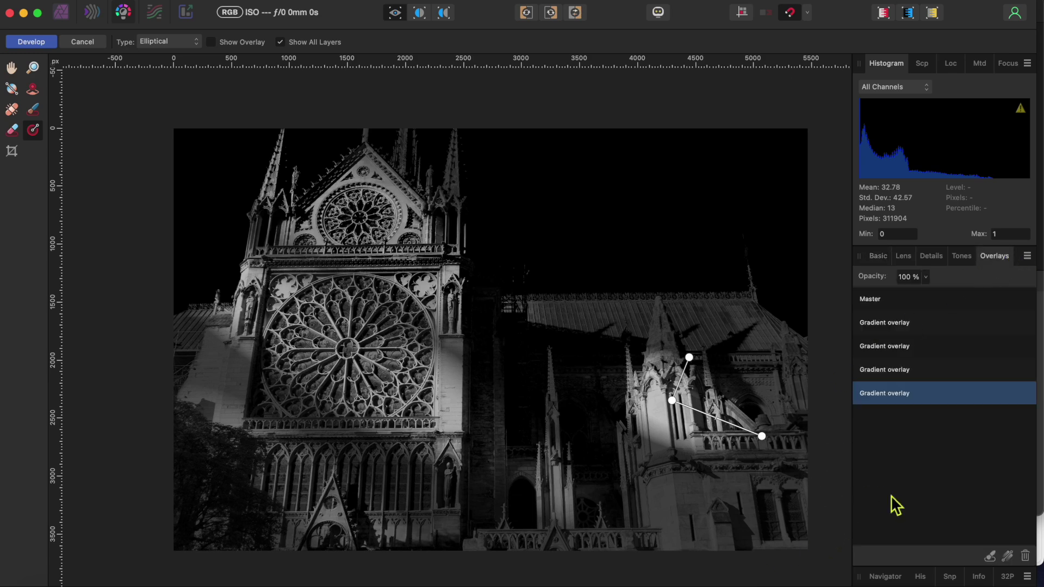
pyautogui.click(1006, 556)
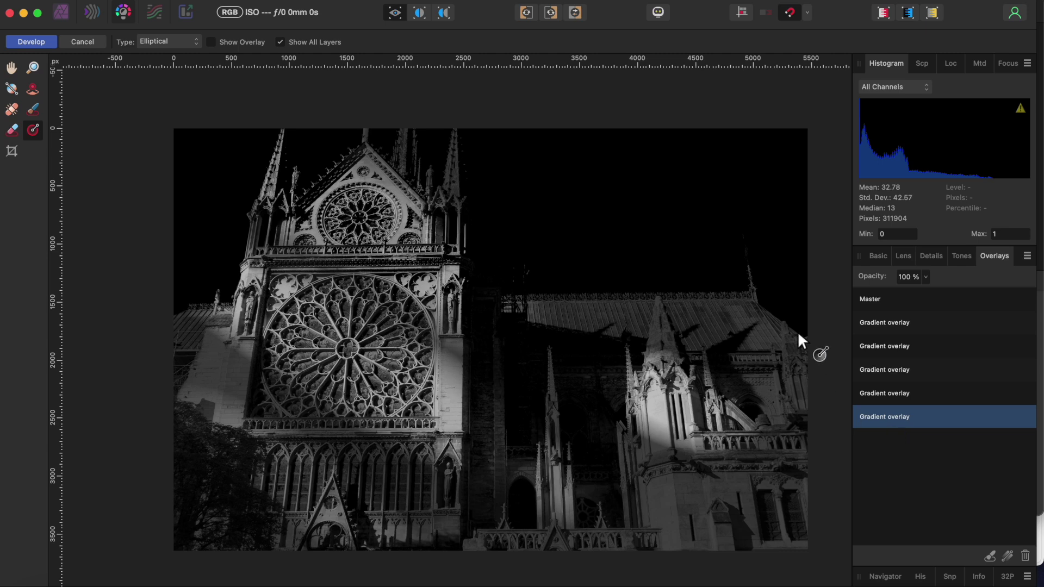
pyautogui.click(166, 42)
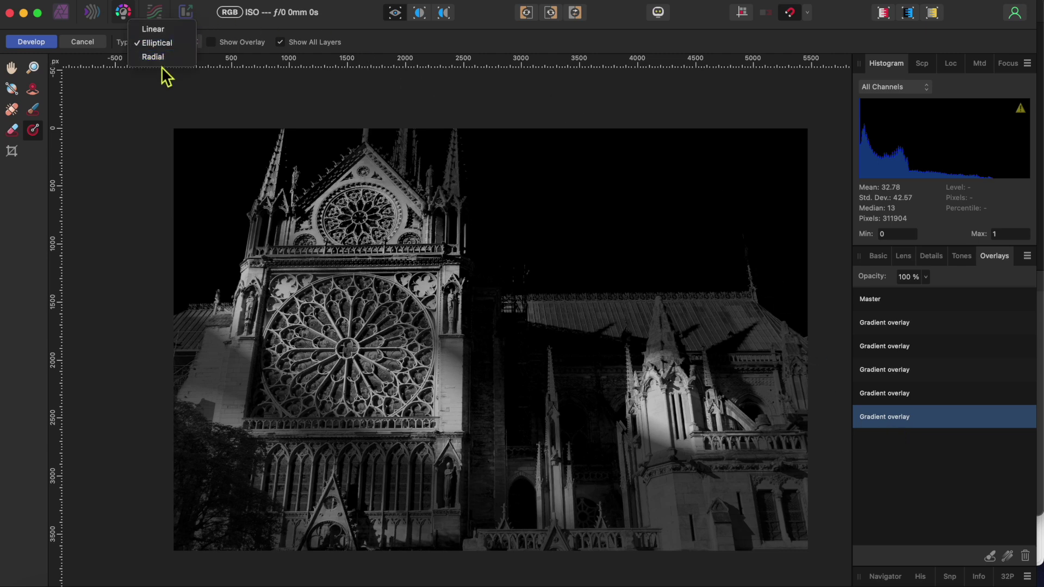
pyautogui.click(160, 33)
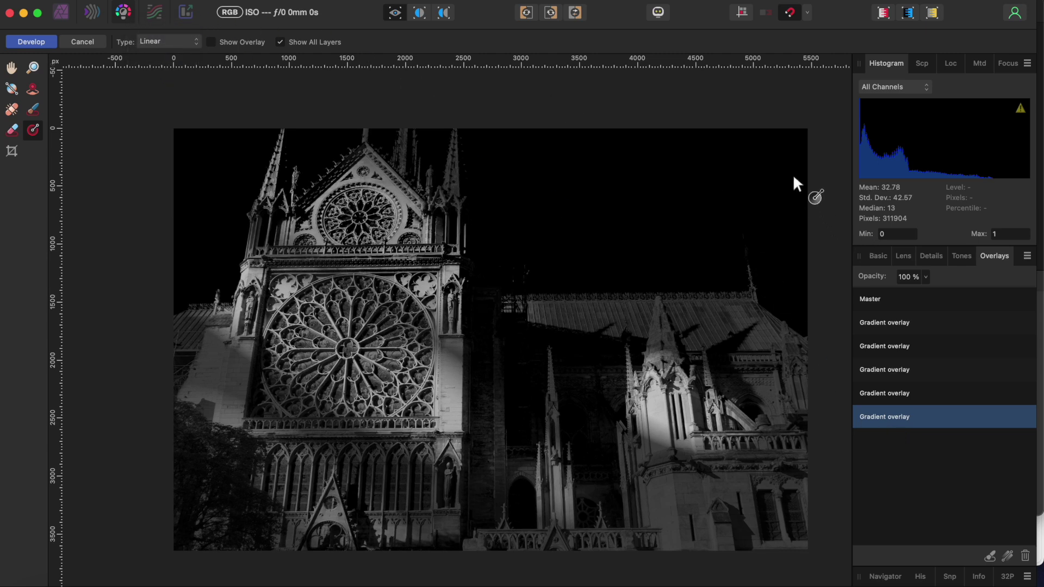
pyautogui.moveTo(794, 168); pyautogui.dragTo(615, 344)
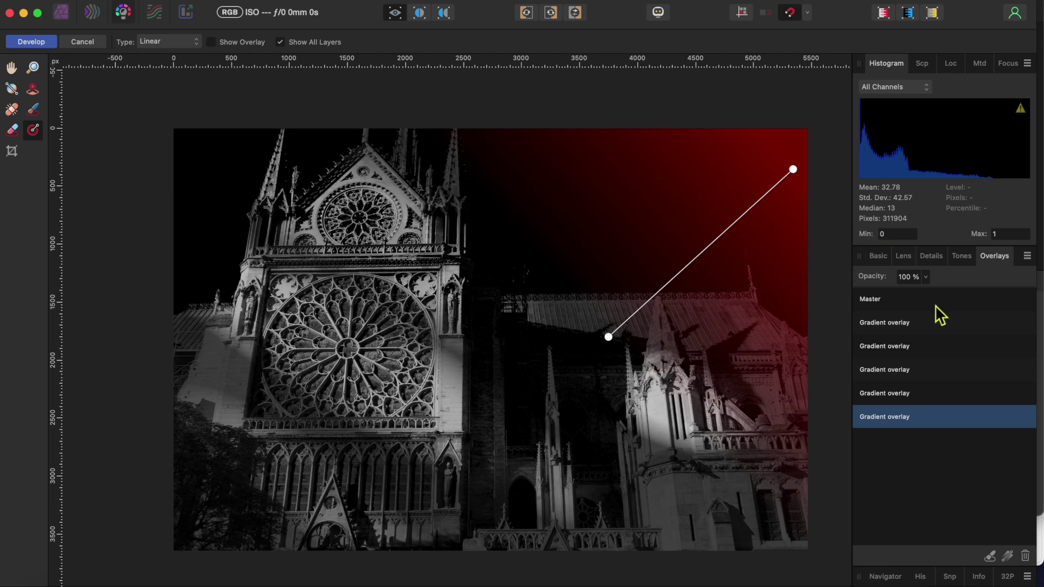
pyautogui.click(878, 256)
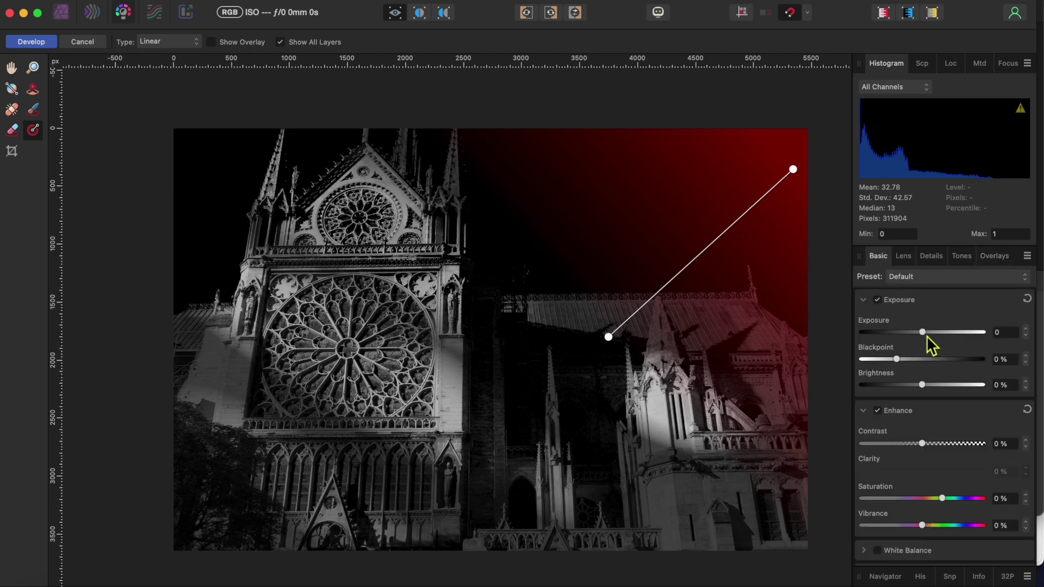
# Step: Give the linear gradient exposure 2.474, blackpoint -8%, brightness 19%, contrast 48%, and apply the develop edits
pyautogui.moveTo(923, 332); pyautogui.dragTo(957, 334)
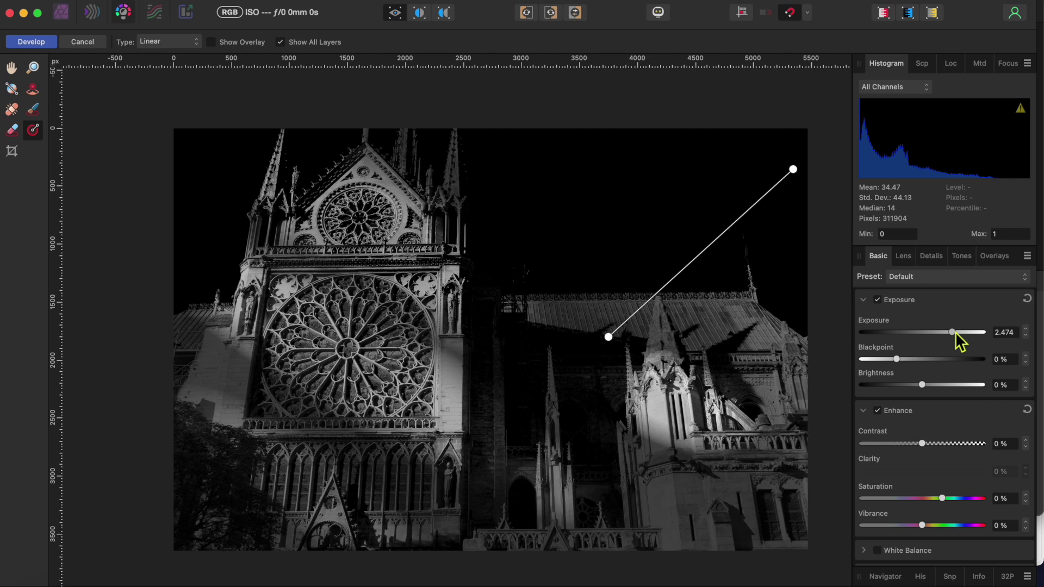
pyautogui.moveTo(898, 361); pyautogui.dragTo(869, 367)
pyautogui.moveTo(926, 385); pyautogui.dragTo(973, 391)
pyautogui.moveTo(946, 441); pyautogui.dragTo(981, 443)
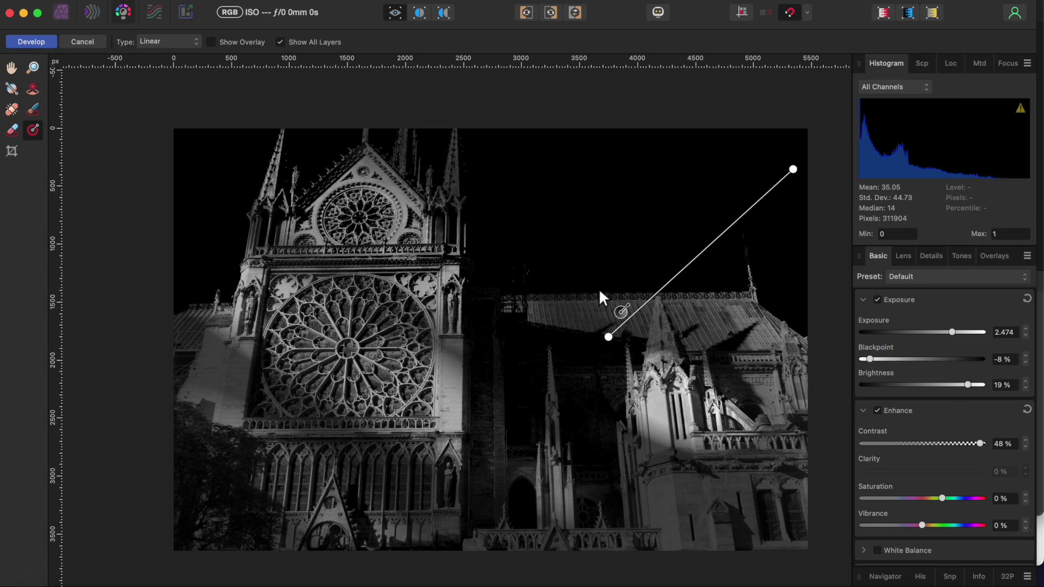
pyautogui.click(26, 43)
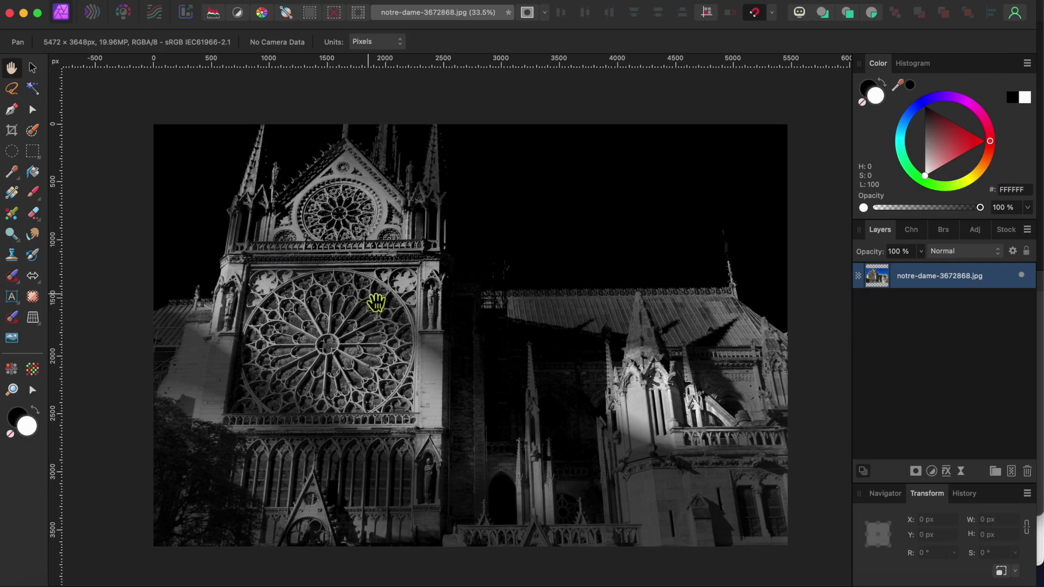